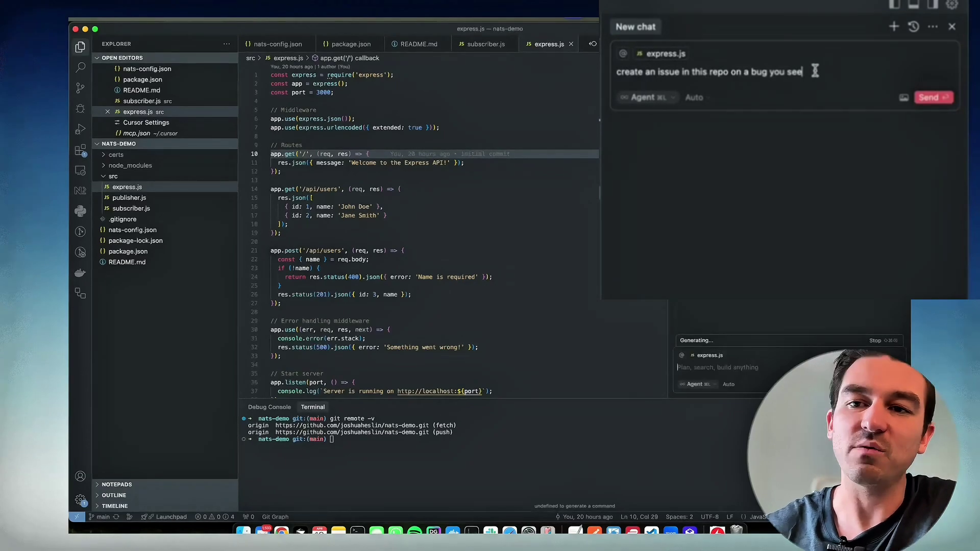
Send the agent the request to create an issue on a bug in this repo, and open the MCP servers settings.
{"action": "key", "text": "Return"}
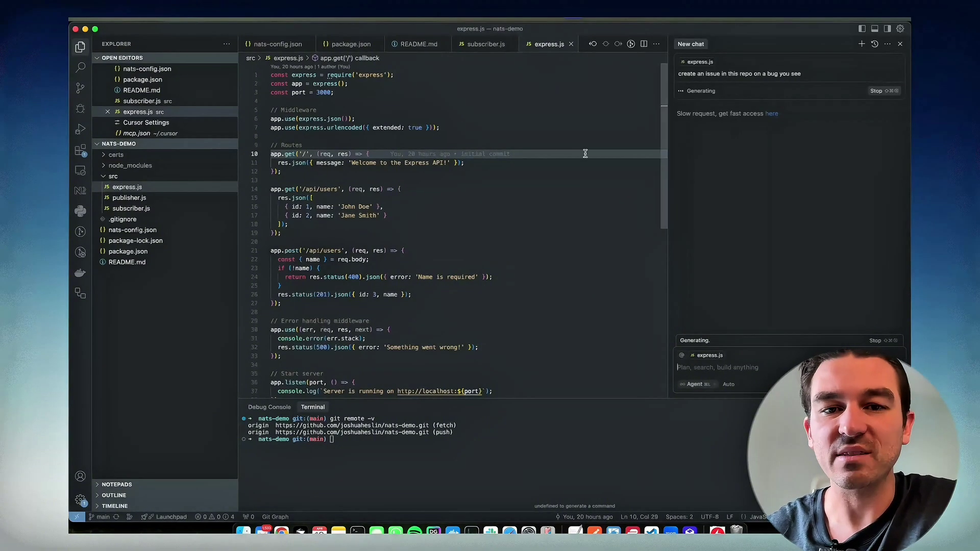
{"action": "left_click", "coordinate": [529, 145]}
{"action": "key", "text": "super+shift+p"}
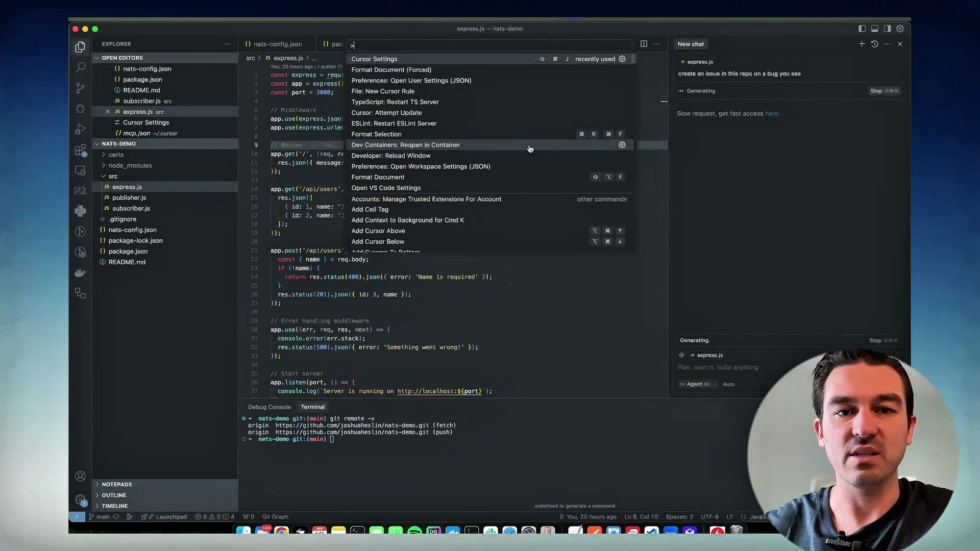
{"action": "left_click", "coordinate": [529, 147]}
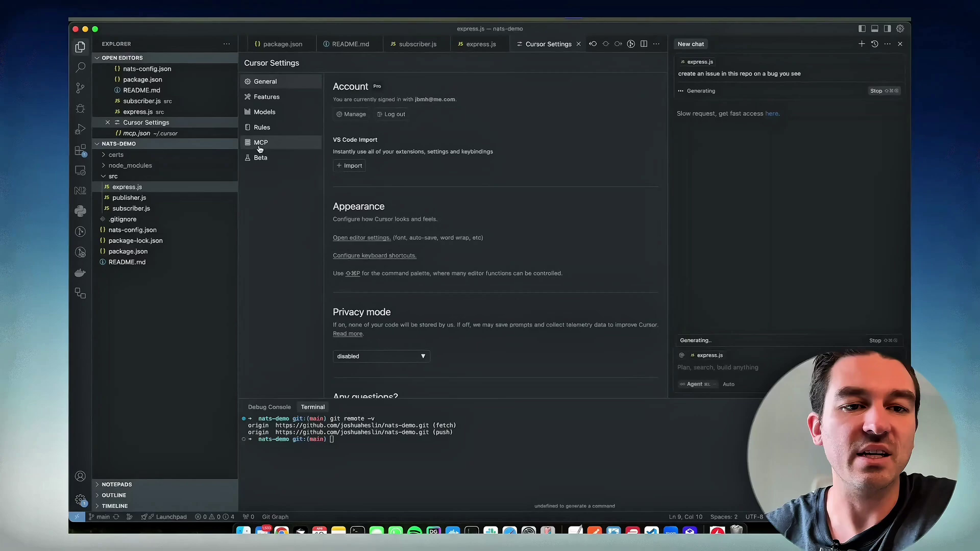
{"action": "left_click", "coordinate": [262, 146]}
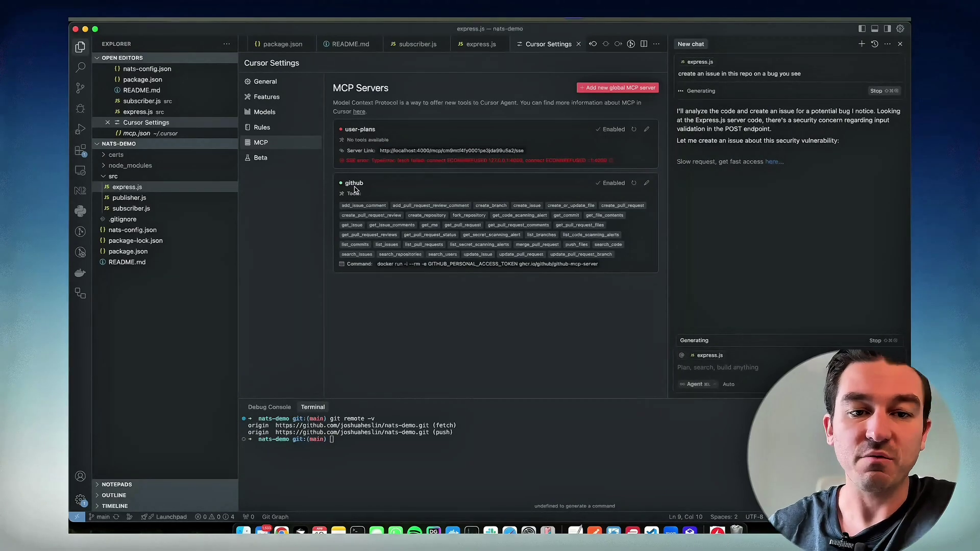
Open the github server's configuration in mcp.json, highlight its block, and switch to the github-mcp-server repository page in Chrome.
{"action": "left_click", "coordinate": [647, 182]}
{"action": "left_click_drag", "start_coordinate": [285, 123], "coordinate": [355, 217]}
{"action": "left_click", "coordinate": [355, 217]}
{"action": "key", "text": "super+Tab"}
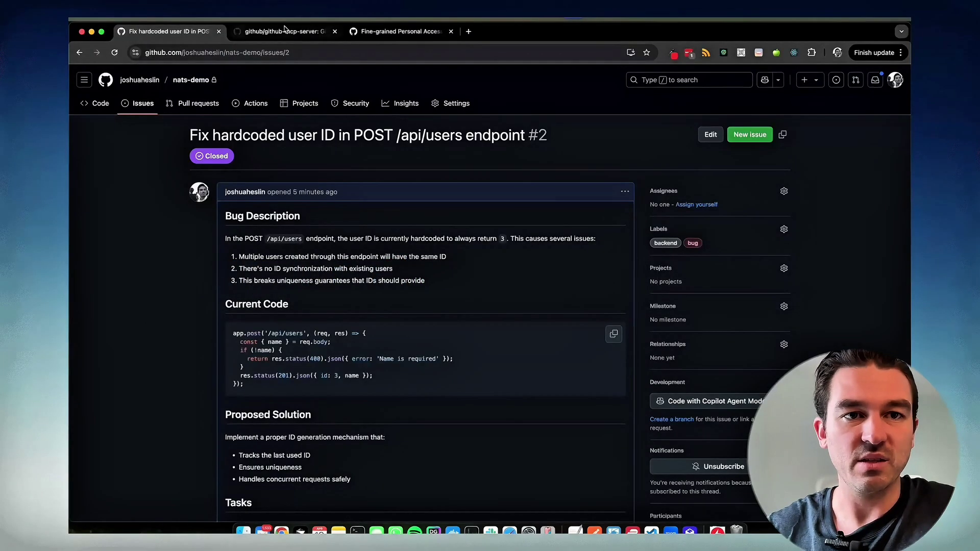
{"action": "left_click", "coordinate": [284, 31]}
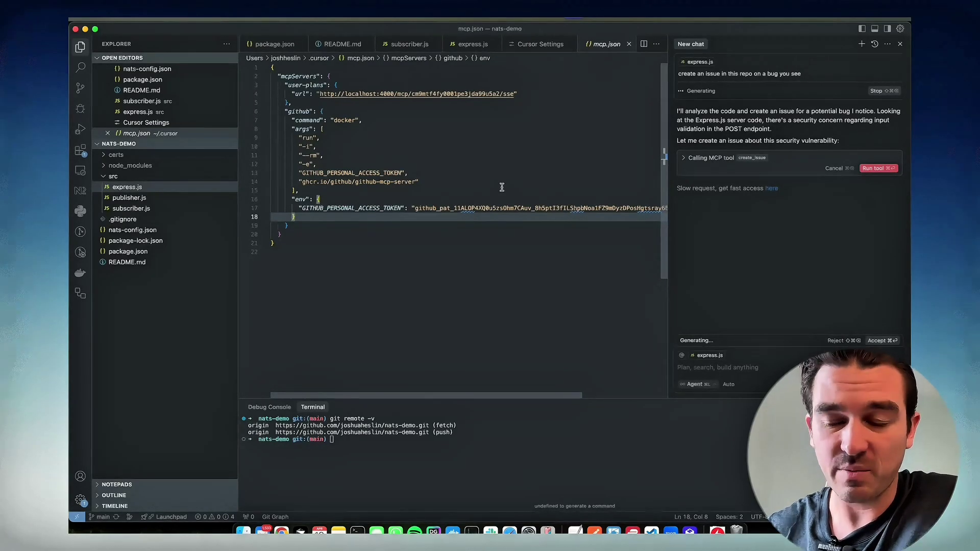
Examine the github server's docker command and image in mcp.json alongside the container list in Docker Desktop.
{"action": "left_click_drag", "start_coordinate": [362, 119], "coordinate": [285, 119]}
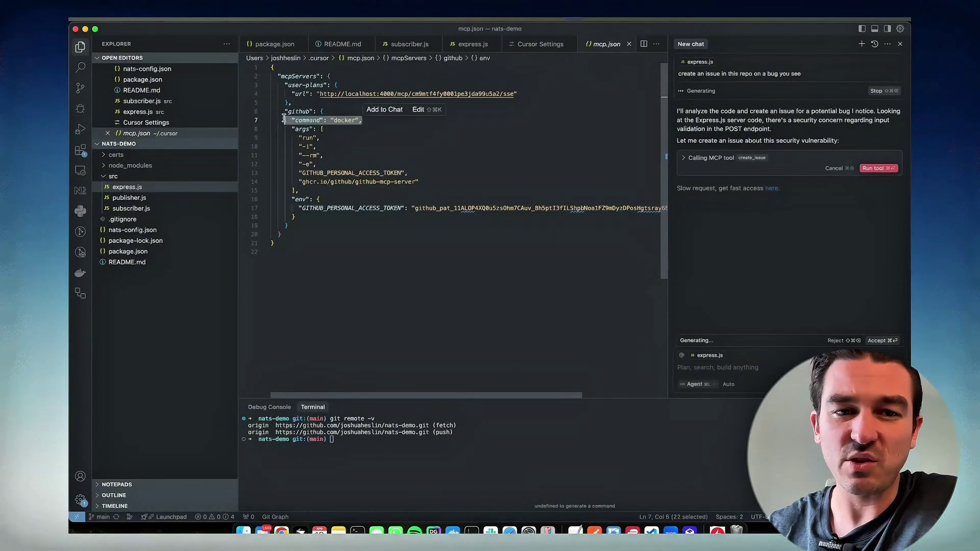
{"action": "left_click", "coordinate": [452, 531]}
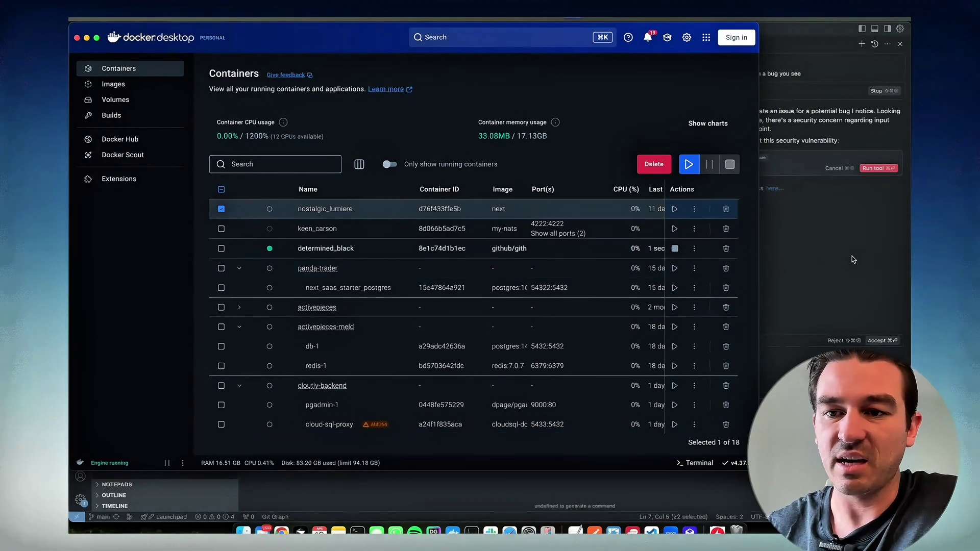
{"action": "key", "text": "super+Tab"}
{"action": "left_click", "coordinate": [420, 182]}
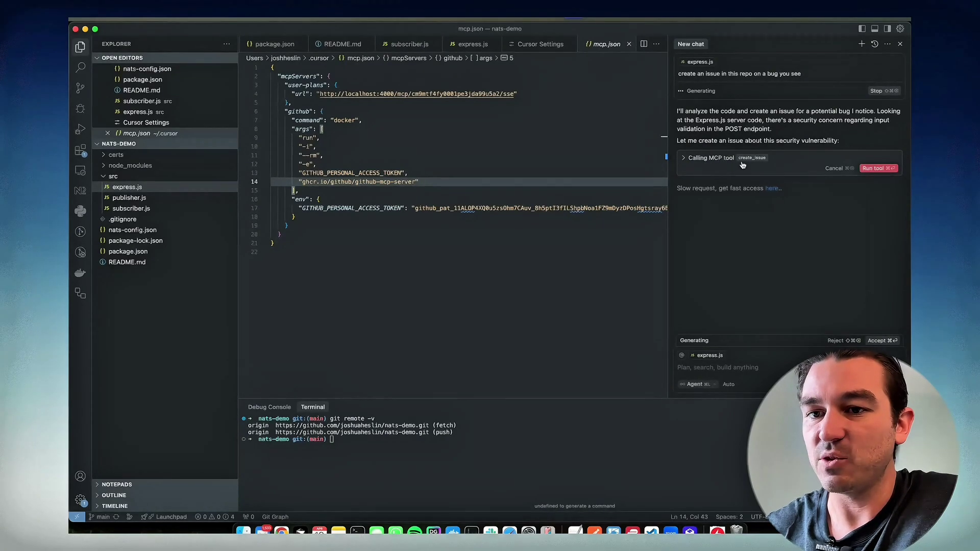
Check the parameters of the proposed create_issue calls and run the one with the corrected repository owner.
{"action": "left_click", "coordinate": [690, 157]}
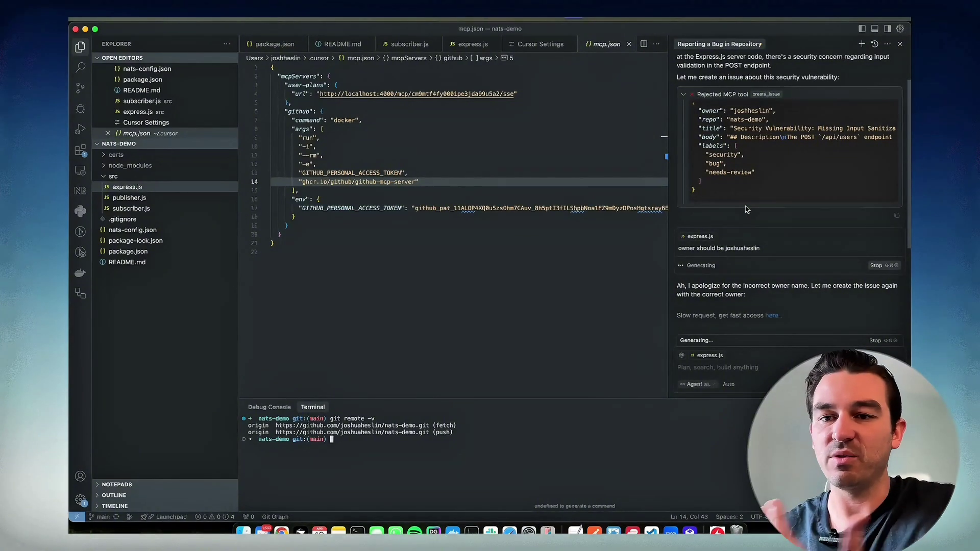
{"action": "scroll", "coordinate": [772, 207], "scroll_direction": "down", "scroll_amount": 2}
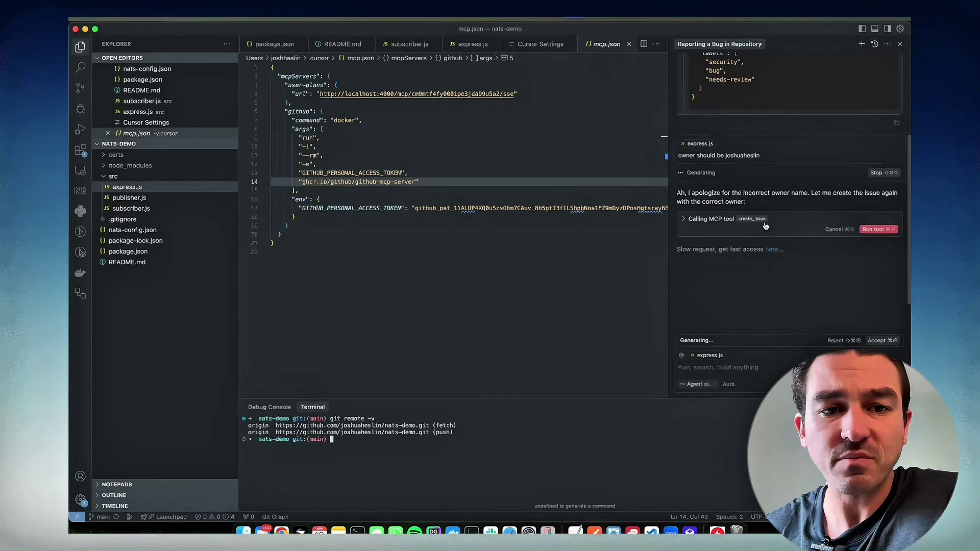
{"action": "key", "text": "super+w"}
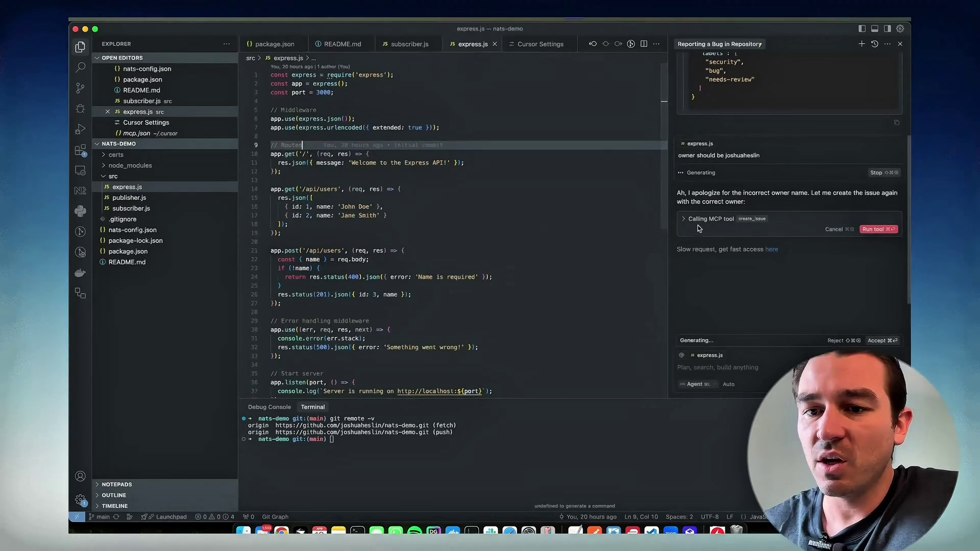
{"action": "left_click", "coordinate": [698, 220]}
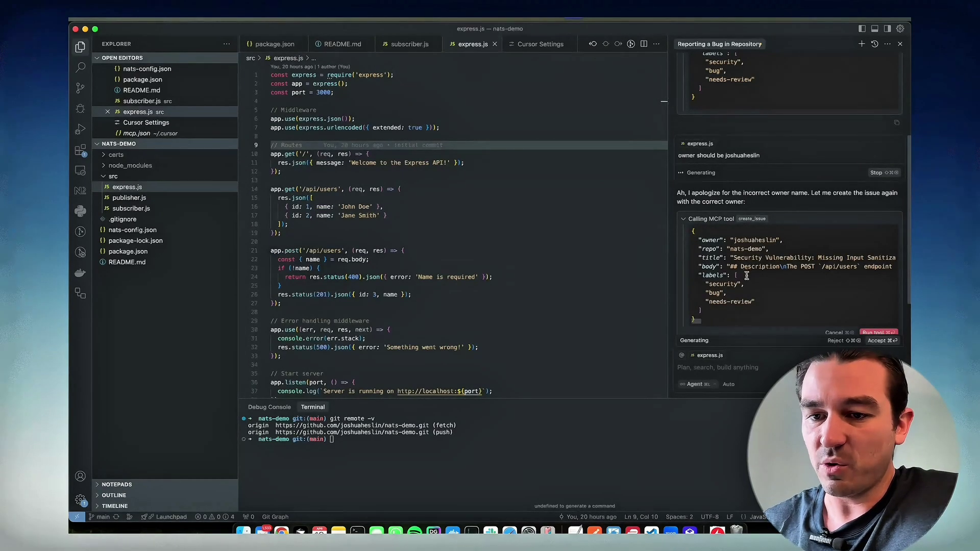
{"action": "scroll", "coordinate": [809, 281], "scroll_direction": "down", "scroll_amount": 1}
{"action": "left_click", "coordinate": [886, 312]}
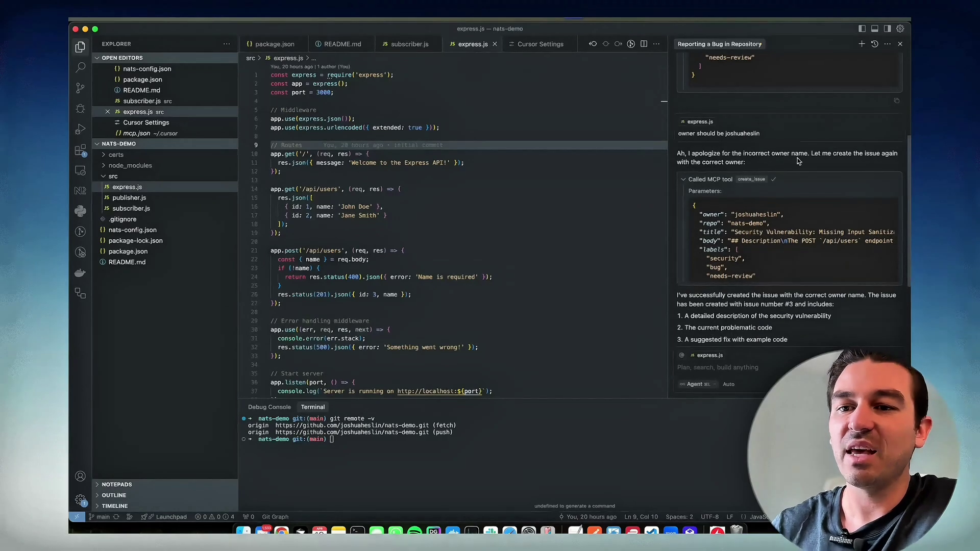
Review the executed create_issue call's parameters, result and summary in the chat, and collapse the call details.
{"action": "scroll", "coordinate": [798, 160], "scroll_direction": "down", "scroll_amount": 3}
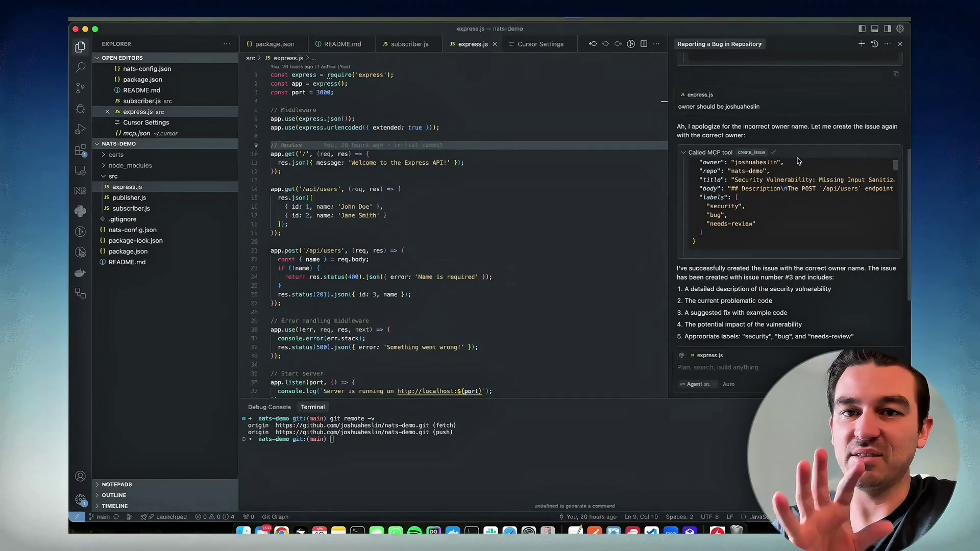
{"action": "scroll", "coordinate": [799, 162], "scroll_direction": "down", "scroll_amount": 5}
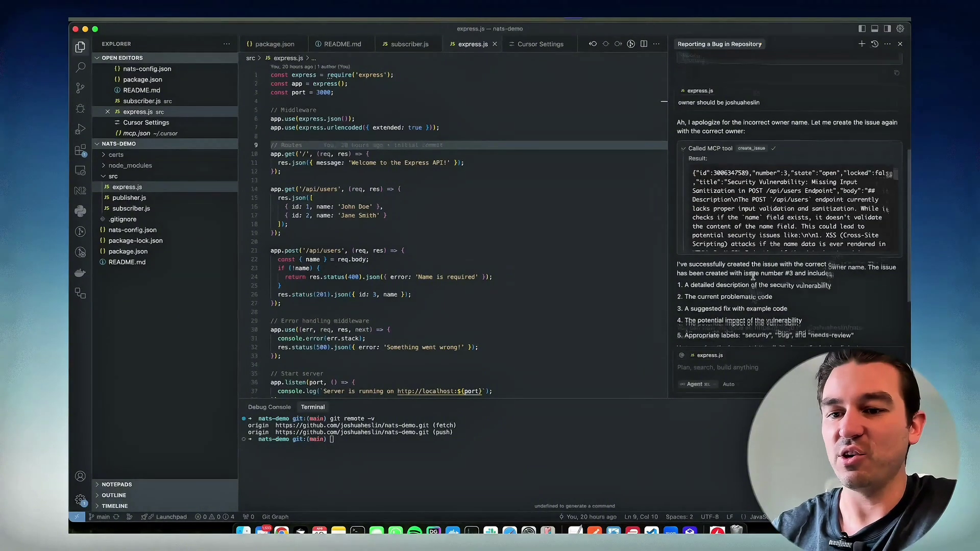
{"action": "scroll", "coordinate": [755, 278], "scroll_direction": "down", "scroll_amount": 4}
{"action": "scroll", "coordinate": [765, 256], "scroll_direction": "up", "scroll_amount": 4}
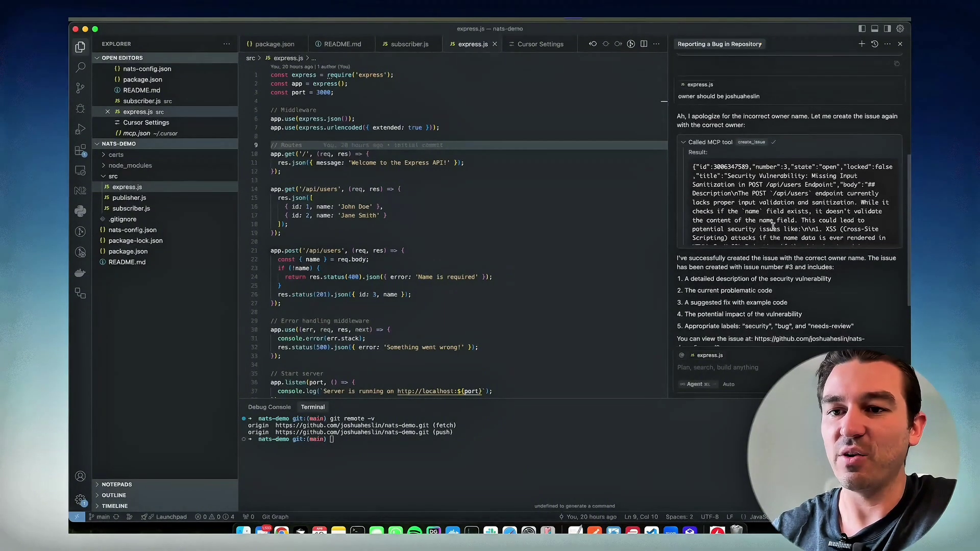
{"action": "scroll", "coordinate": [773, 225], "scroll_direction": "up", "scroll_amount": 5}
{"action": "scroll", "coordinate": [725, 183], "scroll_direction": "down", "scroll_amount": 3}
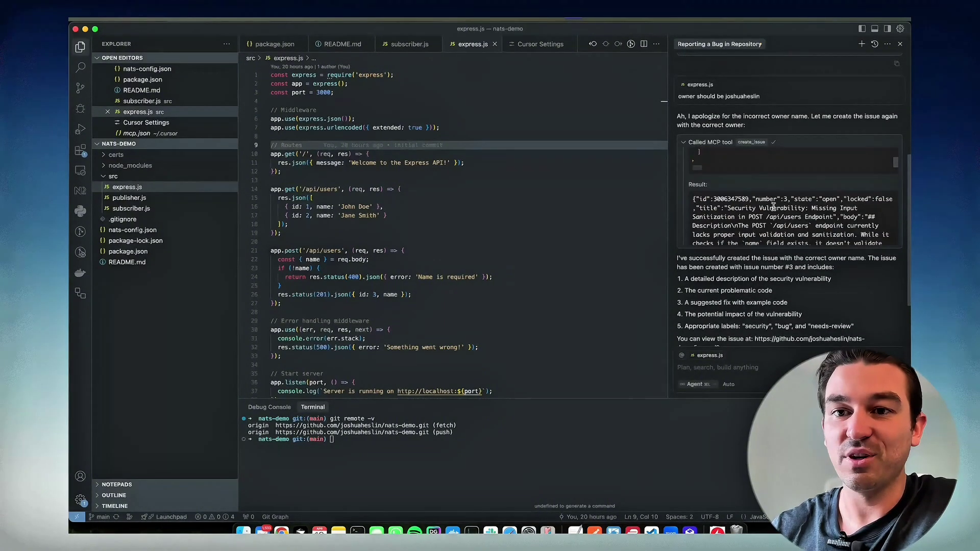
{"action": "left_click", "coordinate": [687, 149]}
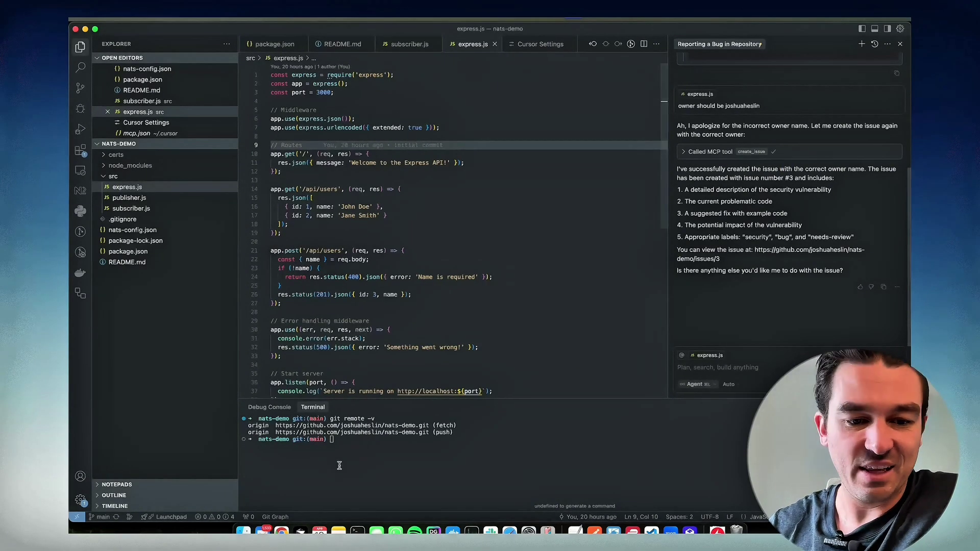
Switch to Chrome and open the missing input sanitization issue from the nats-demo repository's issues list.
{"action": "left_click", "coordinate": [282, 531]}
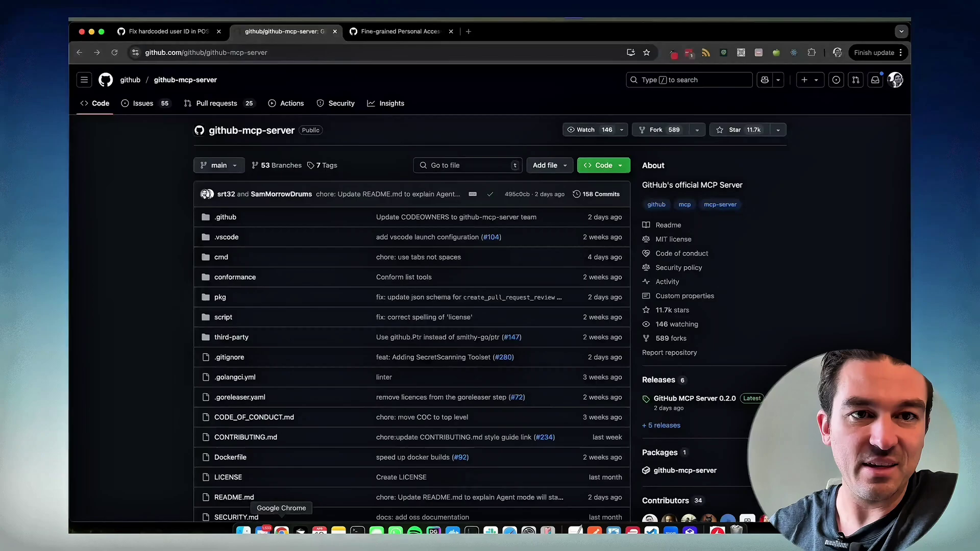
{"action": "left_click", "coordinate": [171, 32]}
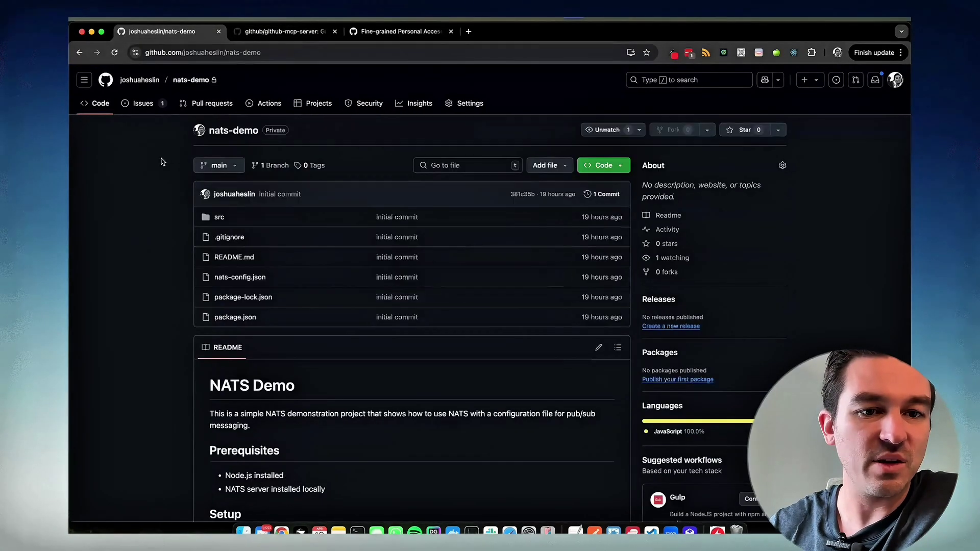
{"action": "left_click", "coordinate": [143, 103]}
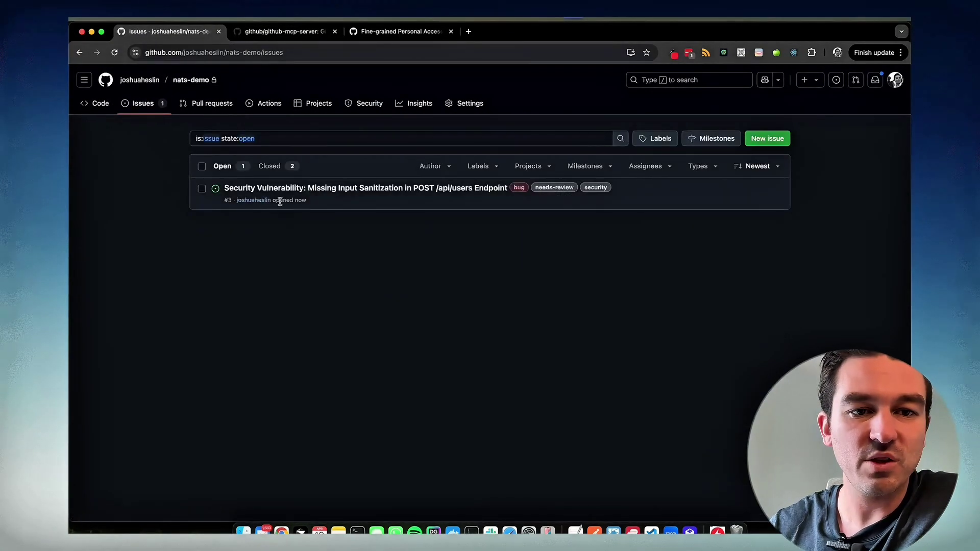
{"action": "left_click", "coordinate": [331, 190]}
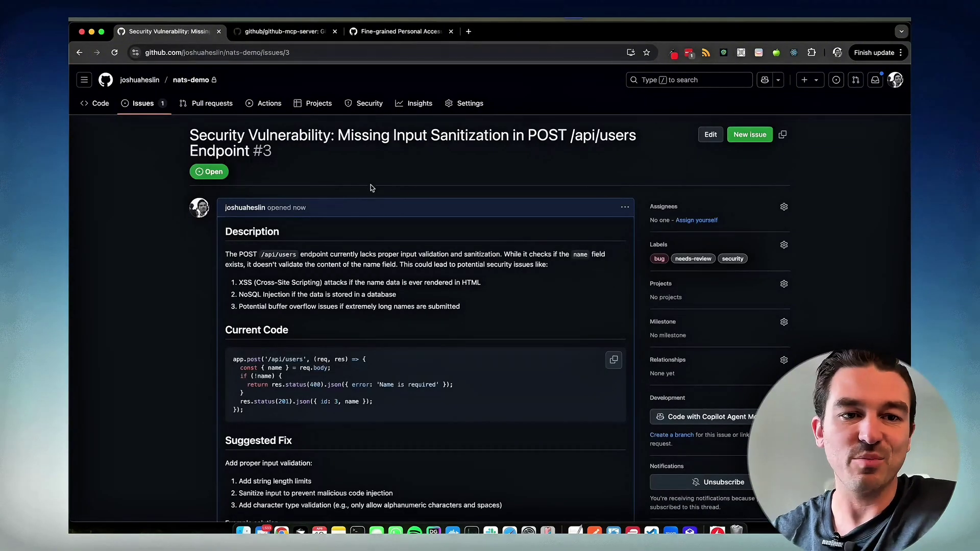
Read through the issue's description, current code, example solution, impact and labels.
{"action": "scroll", "coordinate": [372, 188], "scroll_direction": "down", "scroll_amount": 2}
{"action": "left_click_drag", "start_coordinate": [226, 215], "coordinate": [474, 225]}
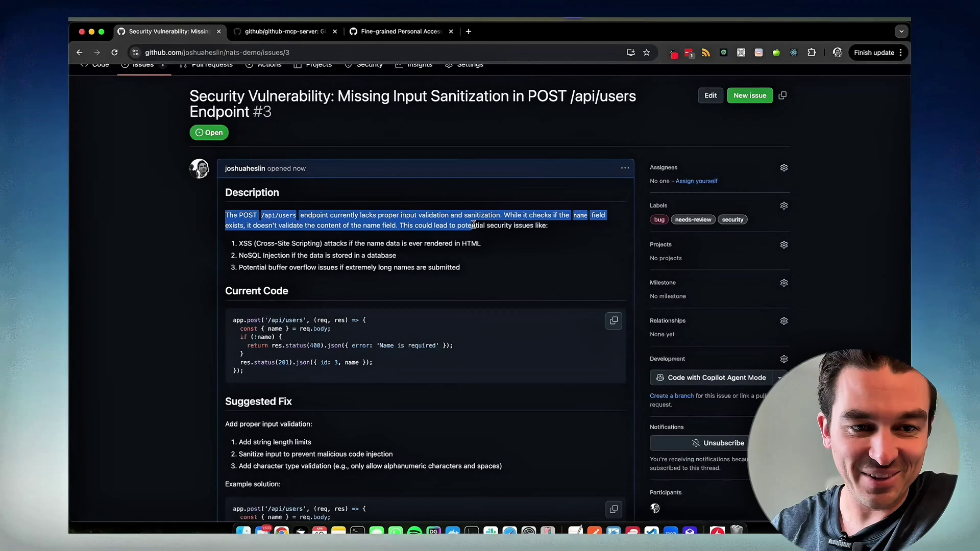
{"action": "left_click_drag", "start_coordinate": [322, 290], "coordinate": [393, 327]}
{"action": "scroll", "coordinate": [254, 282], "scroll_direction": "down", "scroll_amount": 5}
{"action": "scroll", "coordinate": [413, 321], "scroll_direction": "down", "scroll_amount": 4}
{"action": "scroll", "coordinate": [414, 322], "scroll_direction": "down", "scroll_amount": 6}
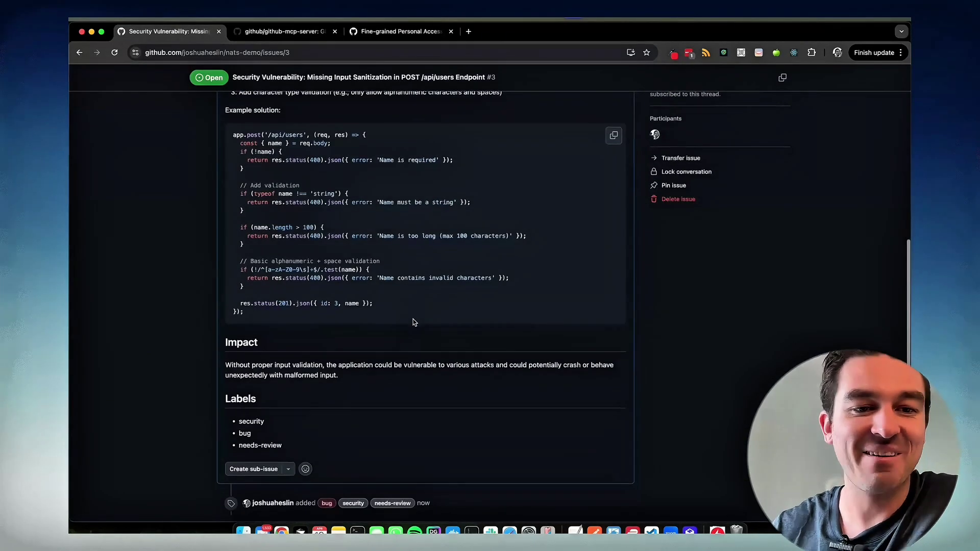
{"action": "left_click_drag", "start_coordinate": [233, 363], "coordinate": [372, 384]}
{"action": "left_click_drag", "start_coordinate": [277, 445], "coordinate": [238, 427]}
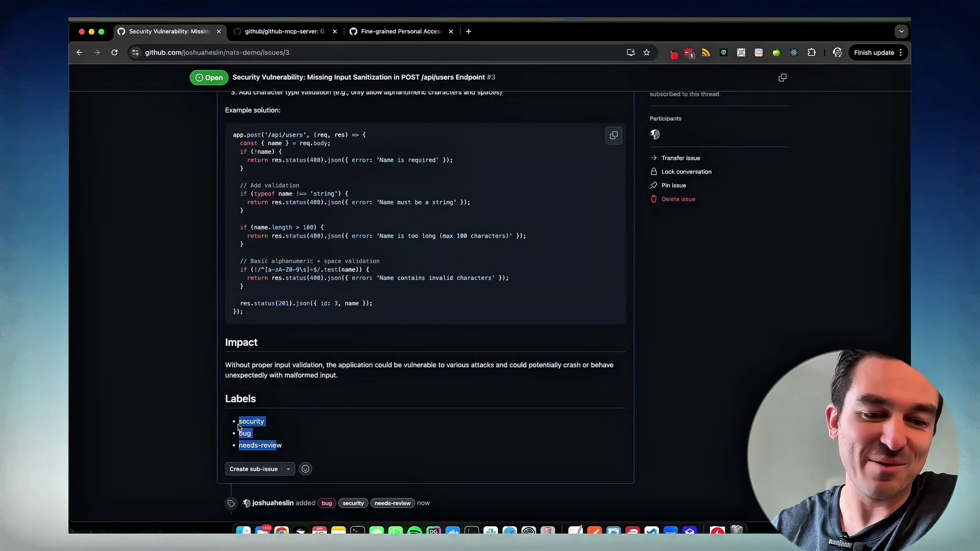
{"action": "scroll", "coordinate": [388, 424], "scroll_direction": "down", "scroll_amount": 2}
{"action": "scroll", "coordinate": [387, 424], "scroll_direction": "up", "scroll_amount": 20}
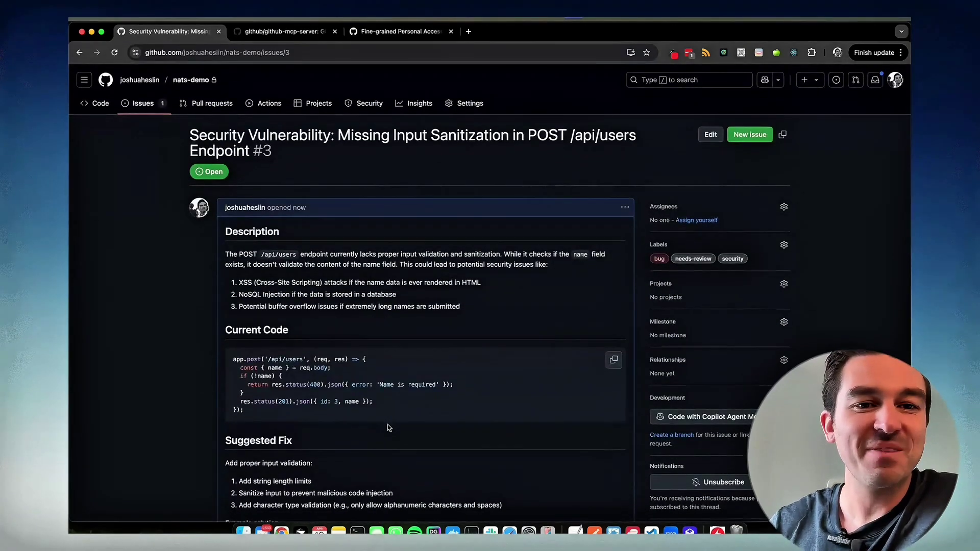
Switch back to Cursor, reopen mcp.json from the MCP servers settings, and highlight the github server's docker command.
{"action": "key", "text": "super+Tab"}
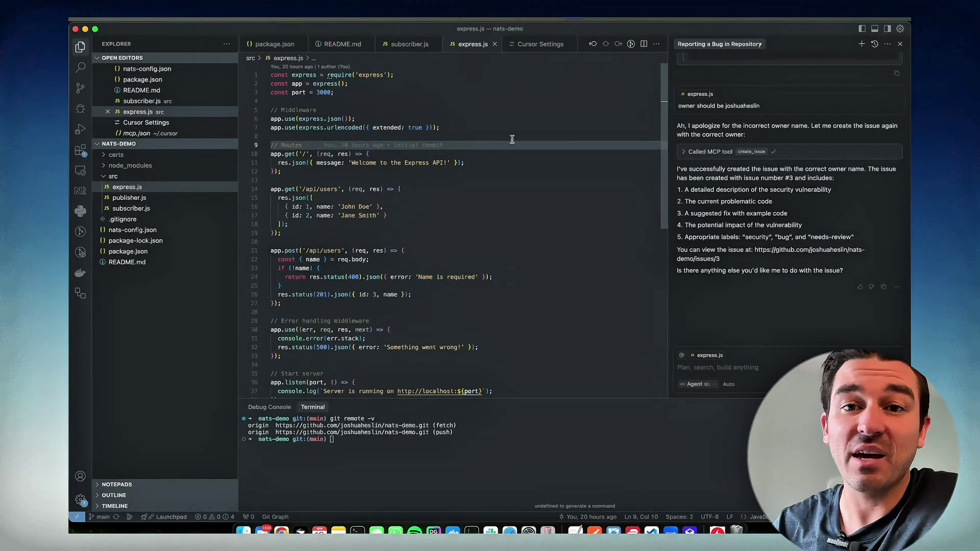
{"action": "left_click", "coordinate": [538, 45]}
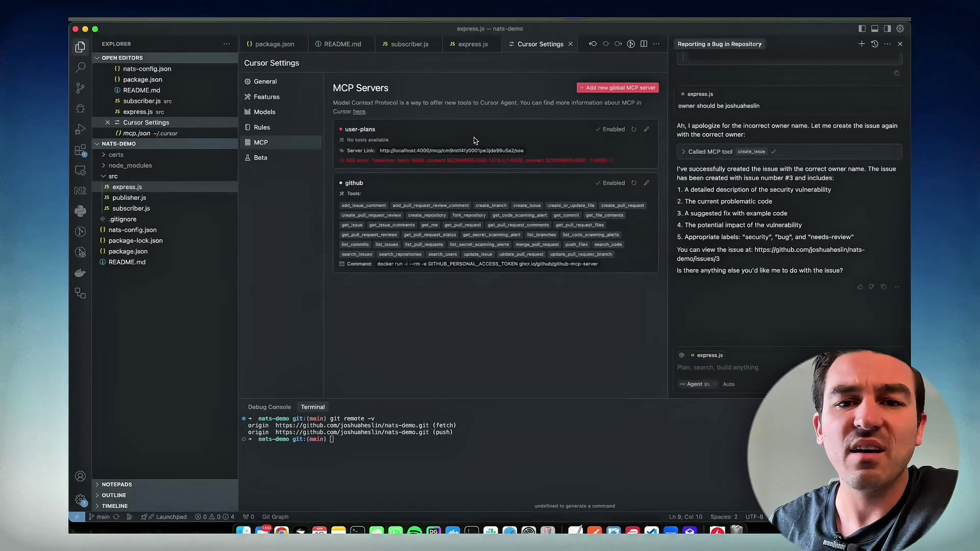
{"action": "left_click", "coordinate": [646, 129]}
{"action": "left_click", "coordinate": [291, 120]}
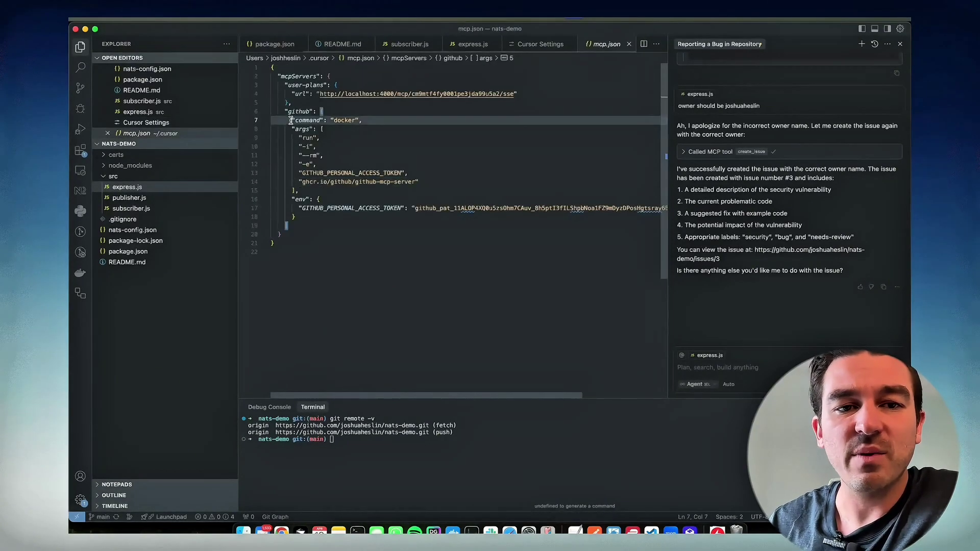
{"action": "left_click_drag", "start_coordinate": [291, 120], "coordinate": [362, 120]}
Compare the user-plans server's URL entry with the github server's command-based configuration in mcp.json.
{"action": "left_click", "coordinate": [523, 95]}
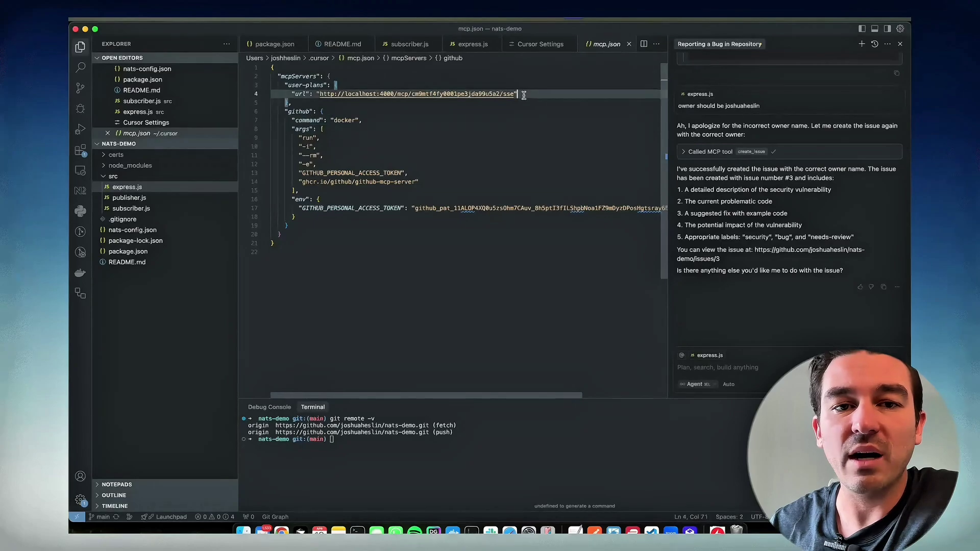
{"action": "left_click_drag", "start_coordinate": [523, 95], "coordinate": [255, 97]}
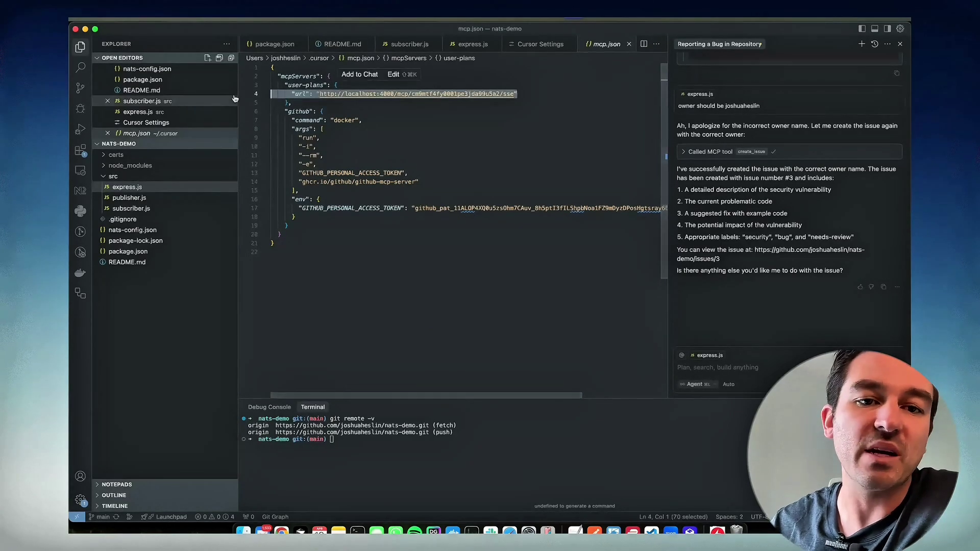
{"action": "left_click_drag", "start_coordinate": [283, 120], "coordinate": [429, 218]}
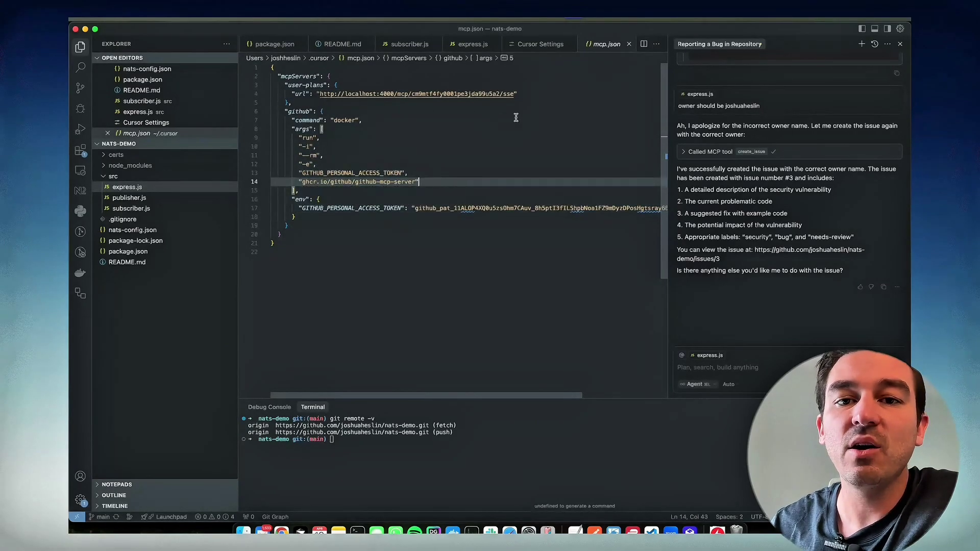
{"action": "left_click_drag", "start_coordinate": [543, 94], "coordinate": [271, 94]}
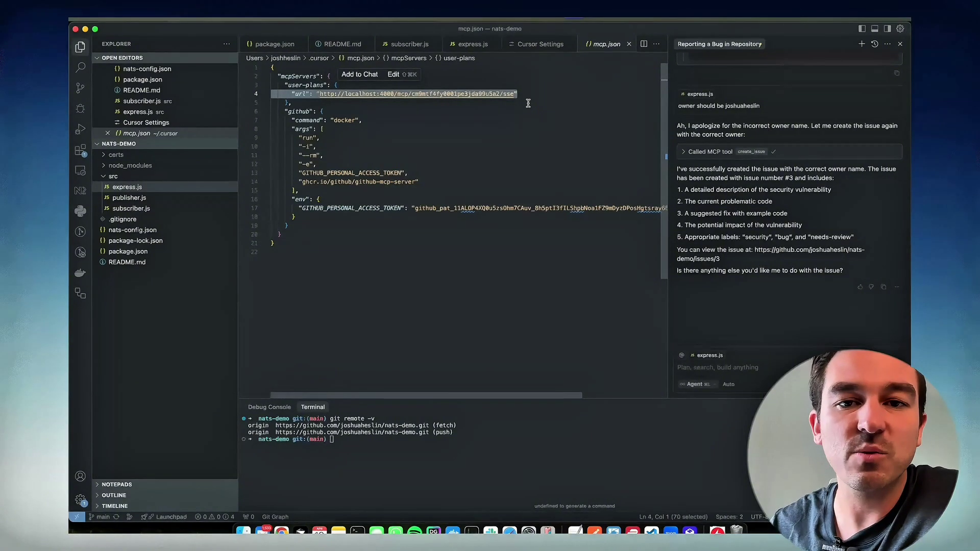
{"action": "left_click_drag", "start_coordinate": [292, 102], "coordinate": [271, 85]}
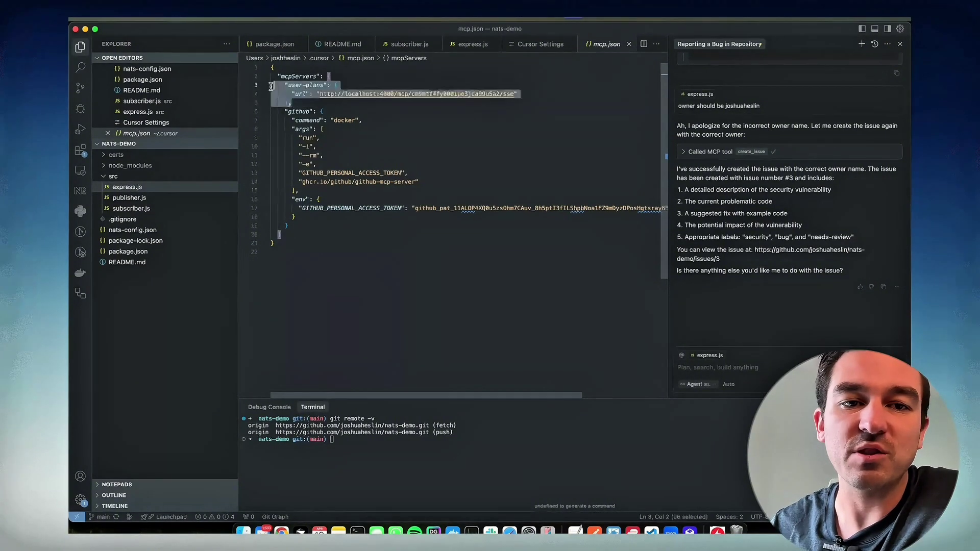
{"action": "left_click", "coordinate": [379, 101]}
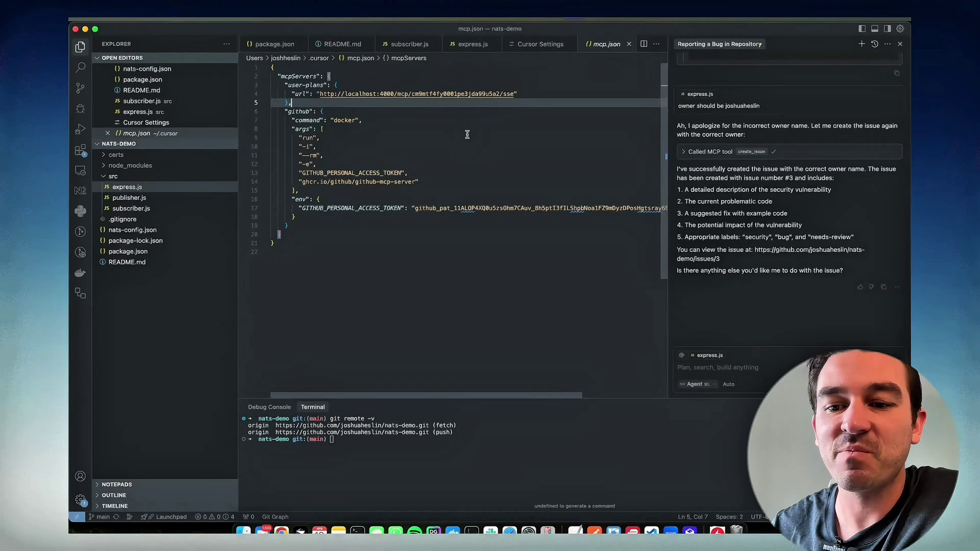